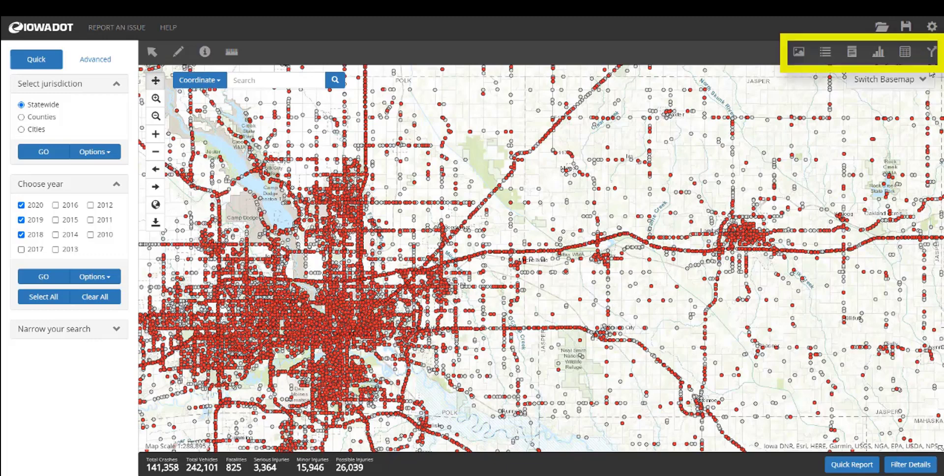
# Step: Open the Map Configuration panel with its Crash Points, Heat Map and Stacks options
pyautogui.click(798, 55)
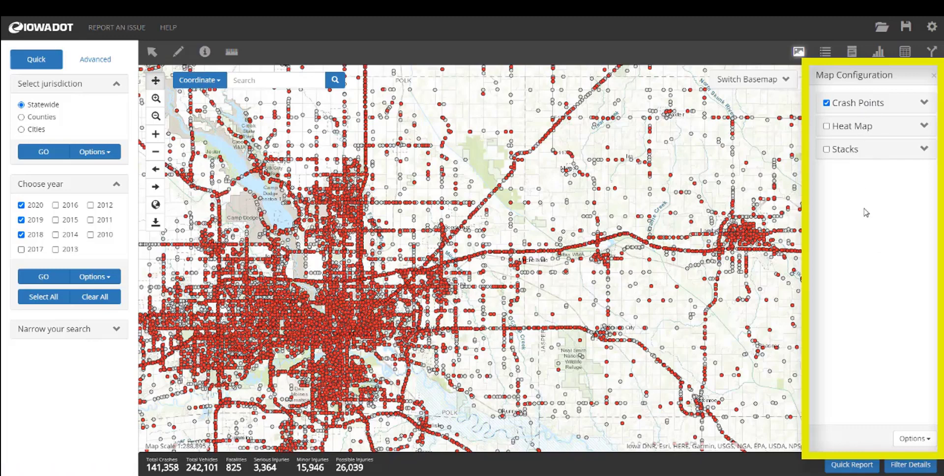
# Step: Expand the Crash Points settings, check the symbol shapes, and untick non-selected crash locations
pyautogui.click(922, 105)
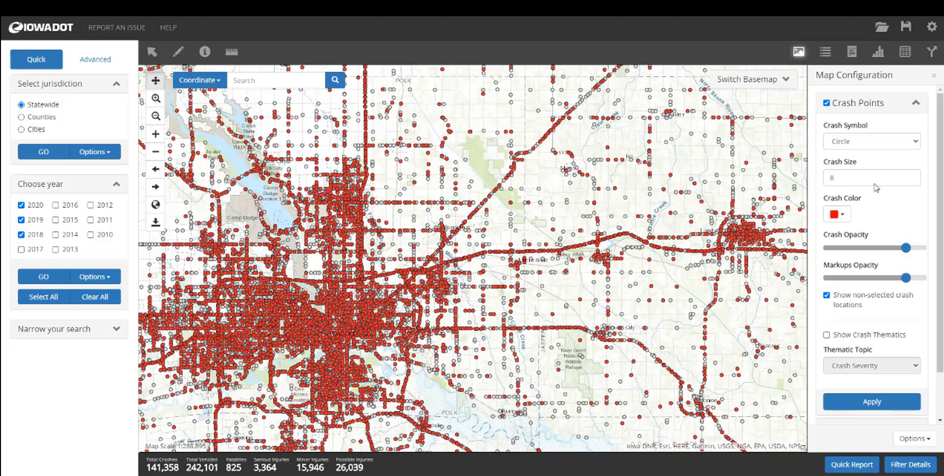
pyautogui.click(863, 142)
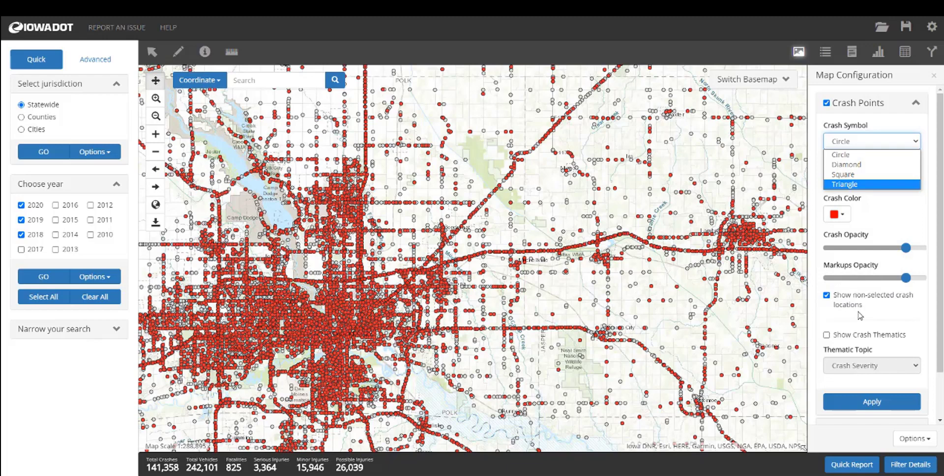
pyautogui.click(827, 296)
# Step: Apply the change so only selected crashes plot as red size-8 circles
pyautogui.click(868, 403)
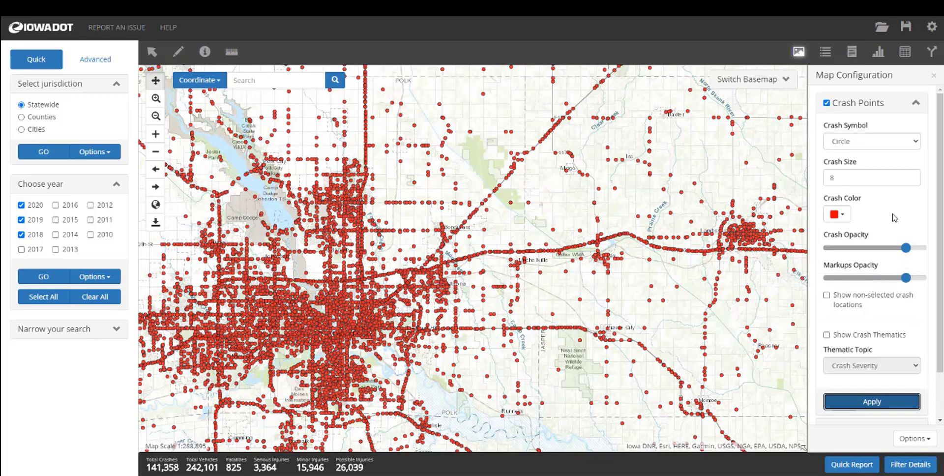
pyautogui.click(864, 143)
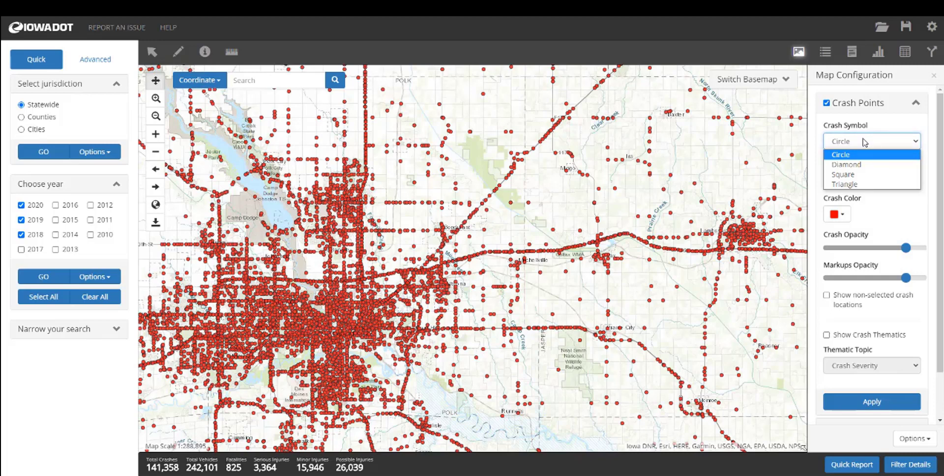
# Step: Draw the crashes as Diamond symbols and raise Crash Size to 14
pyautogui.click(849, 165)
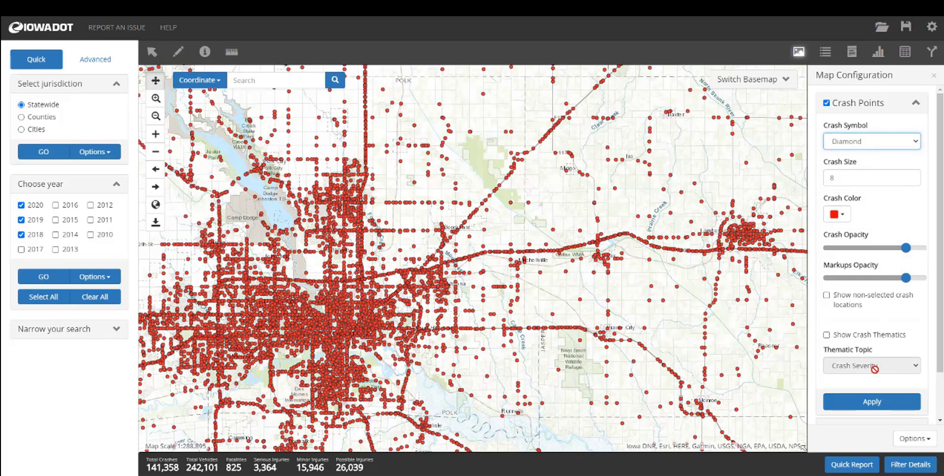
pyautogui.click(870, 404)
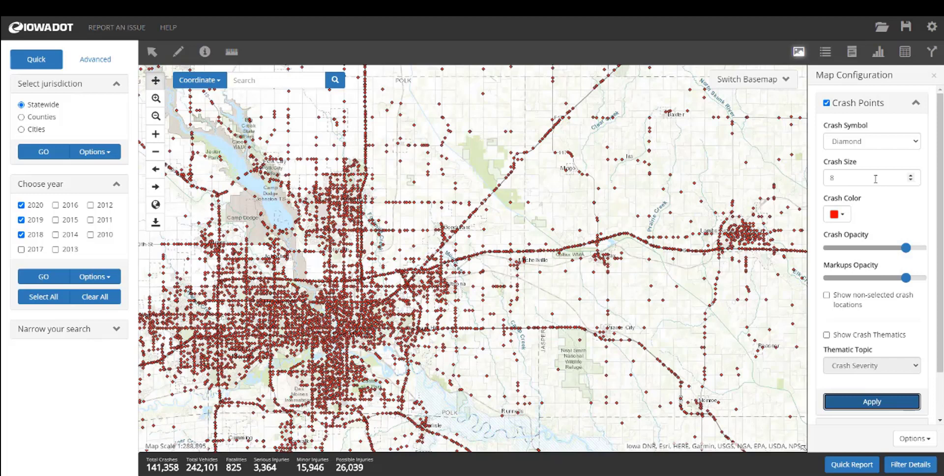
pyautogui.click(910, 176)
pyautogui.click(911, 176)
pyautogui.click(910, 176)
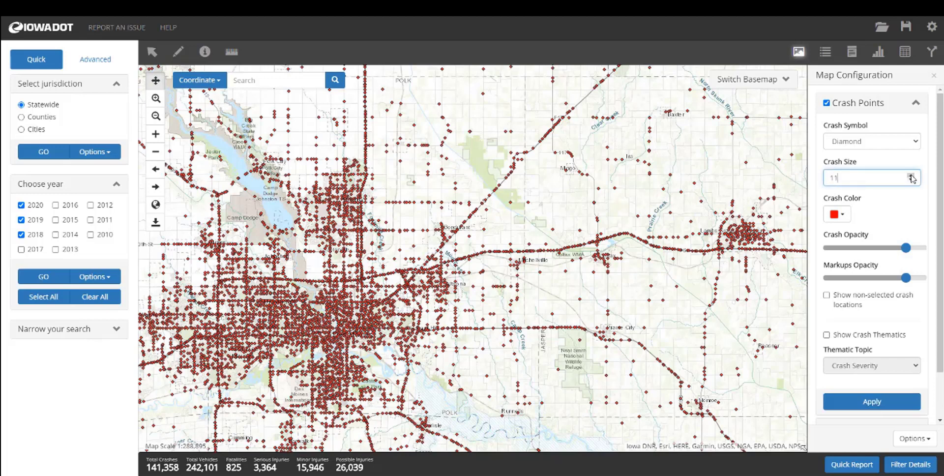
pyautogui.click(911, 175)
pyautogui.click(911, 175)
pyautogui.click(911, 176)
pyautogui.click(872, 404)
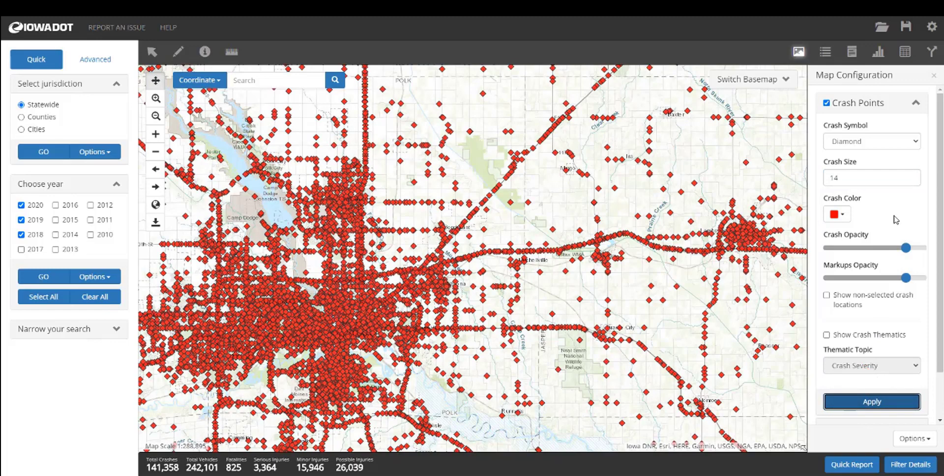
# Step: Recolour the crash diamonds blue
pyautogui.click(834, 215)
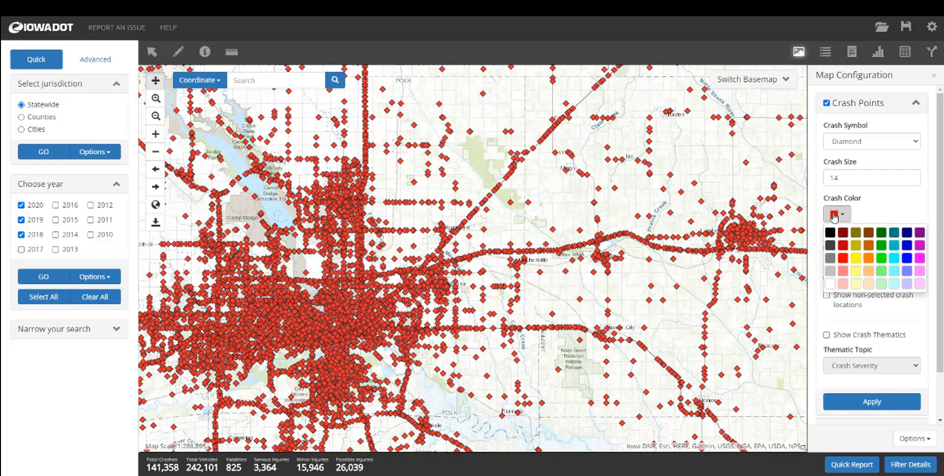
pyautogui.click(907, 258)
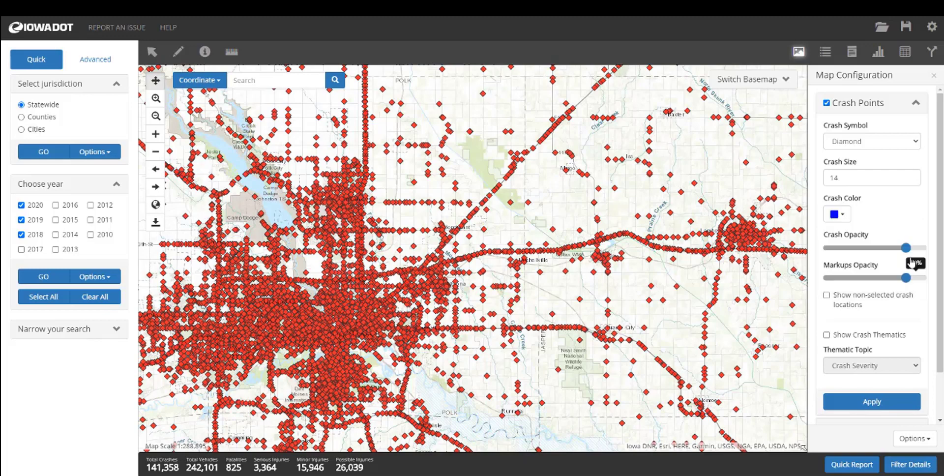
pyautogui.click(872, 404)
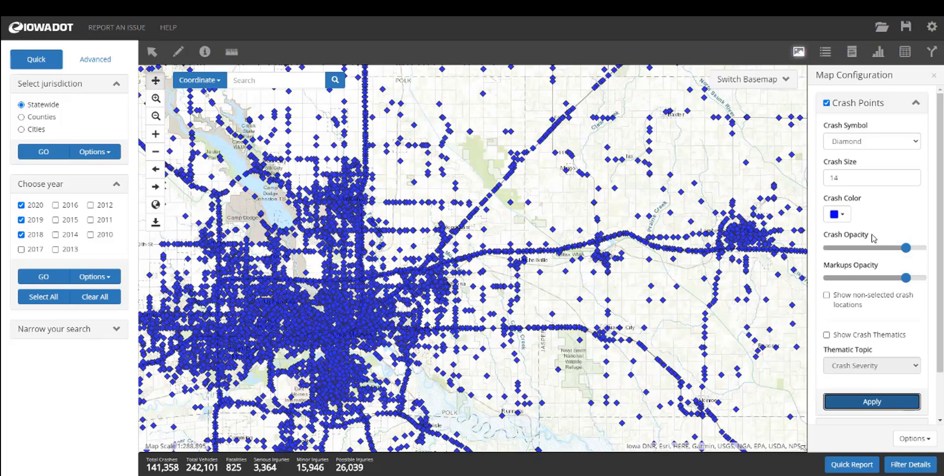
# Step: Try 68% crash opacity, then restore it to 80%
pyautogui.moveTo(909, 251)
pyautogui.moveTo(909, 251); pyautogui.dragTo(896, 255)
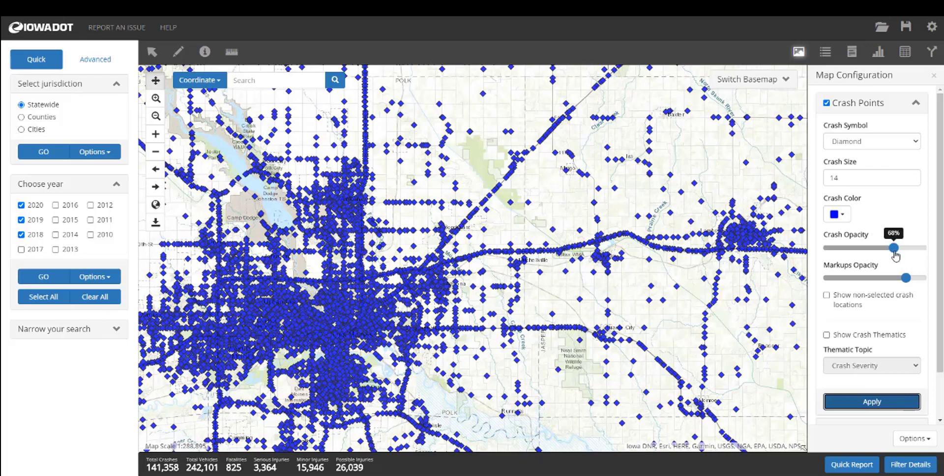
pyautogui.click(862, 402)
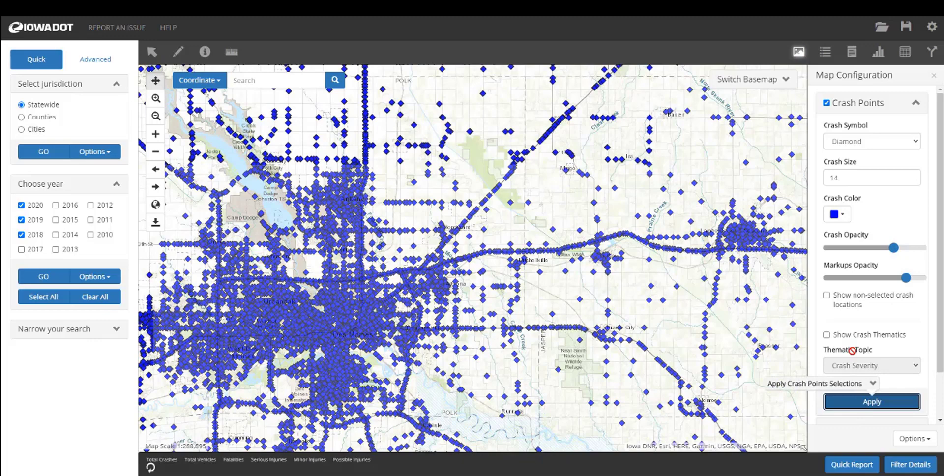
pyautogui.moveTo(893, 249); pyautogui.dragTo(908, 253)
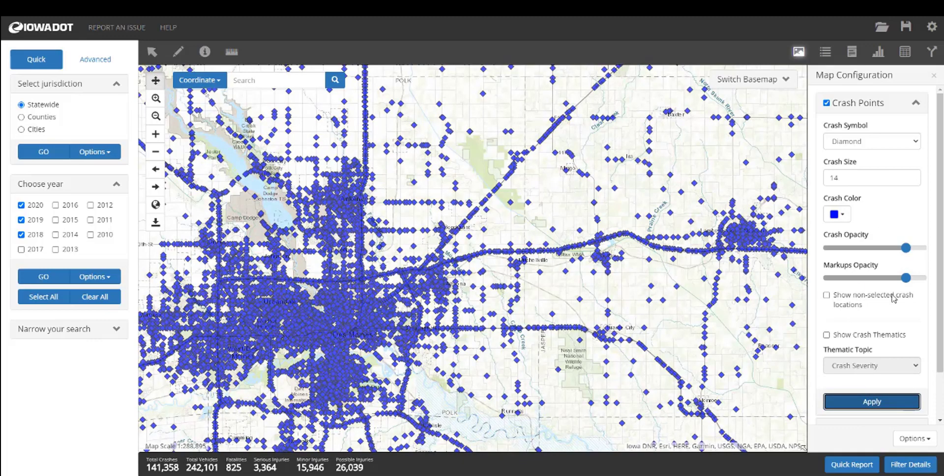
pyautogui.click(873, 402)
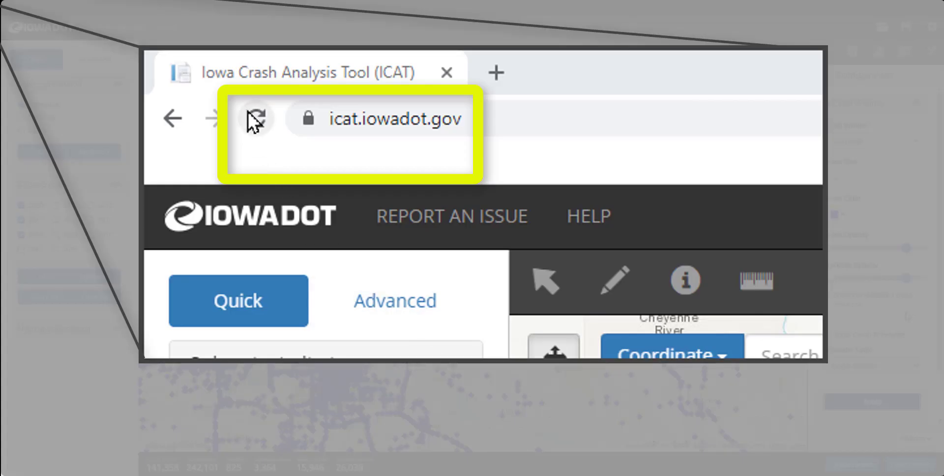
# Step: Reload the ICAT page and dismiss the About and Notifications and Updates dialogs
pyautogui.click(253, 113)
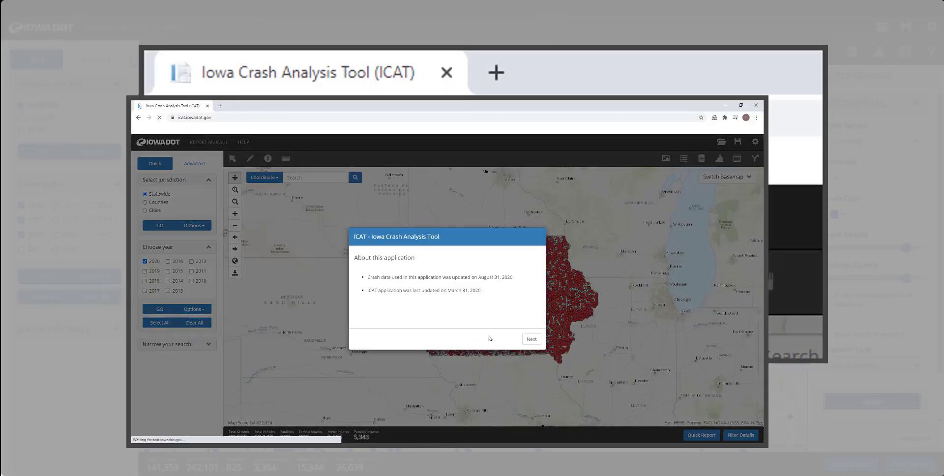
pyautogui.click(531, 339)
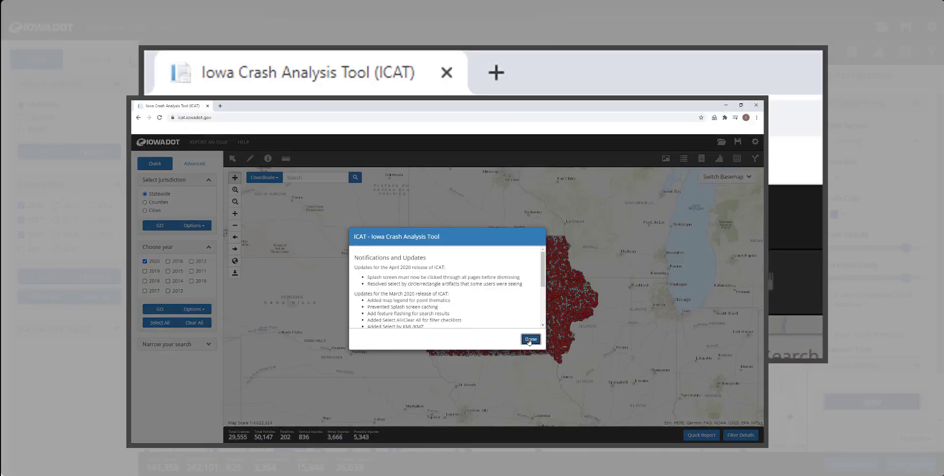
pyautogui.click(530, 339)
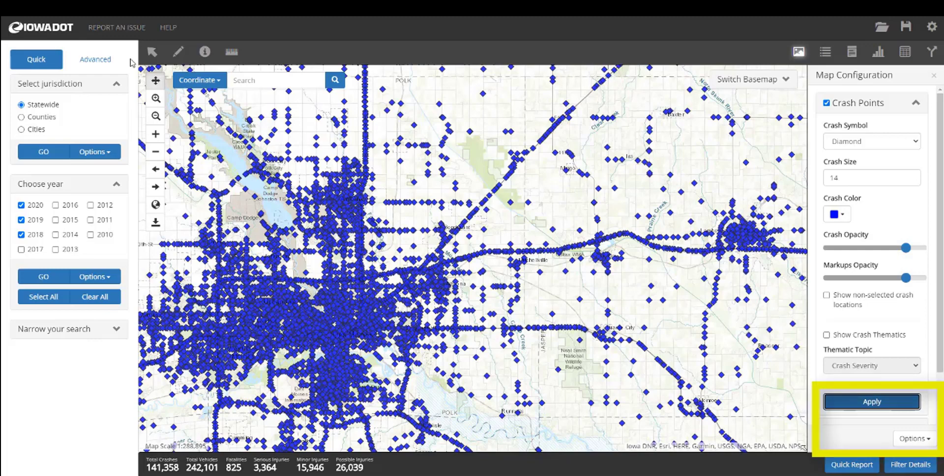
# Step: Enable Show Crash Thematics under Options, with Crash Severity as the thematic topic
pyautogui.click(907, 439)
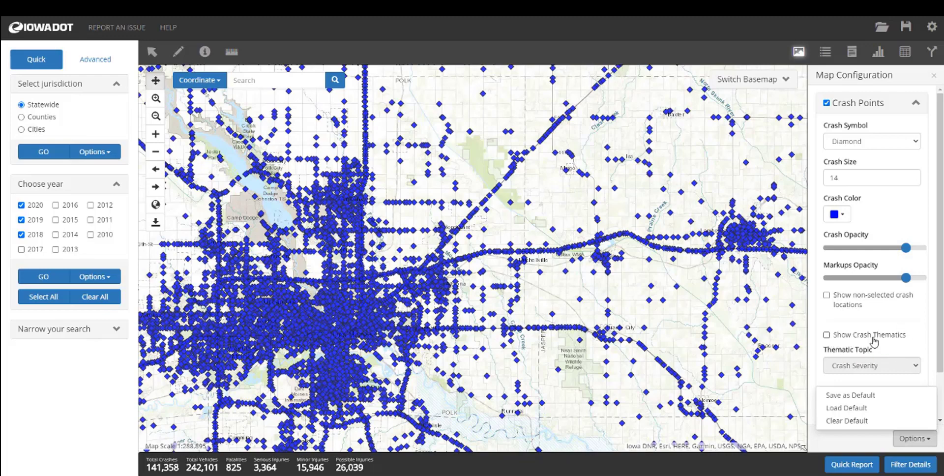
pyautogui.click(826, 335)
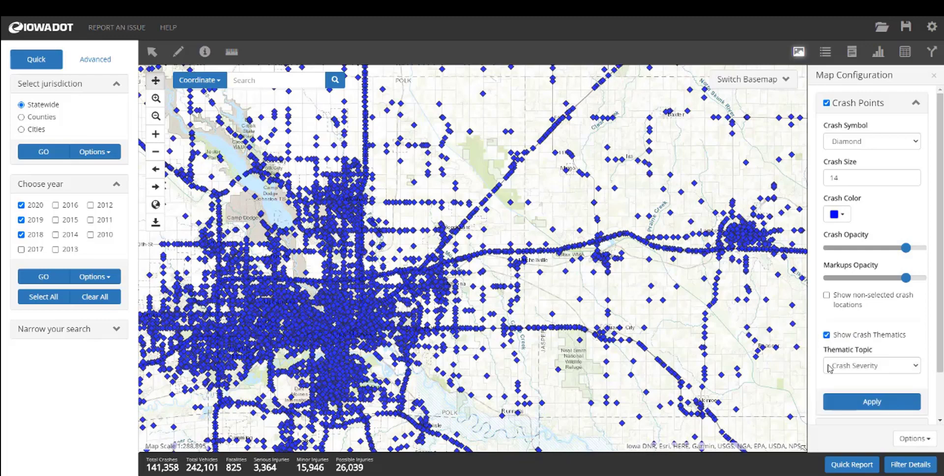
pyautogui.click(848, 369)
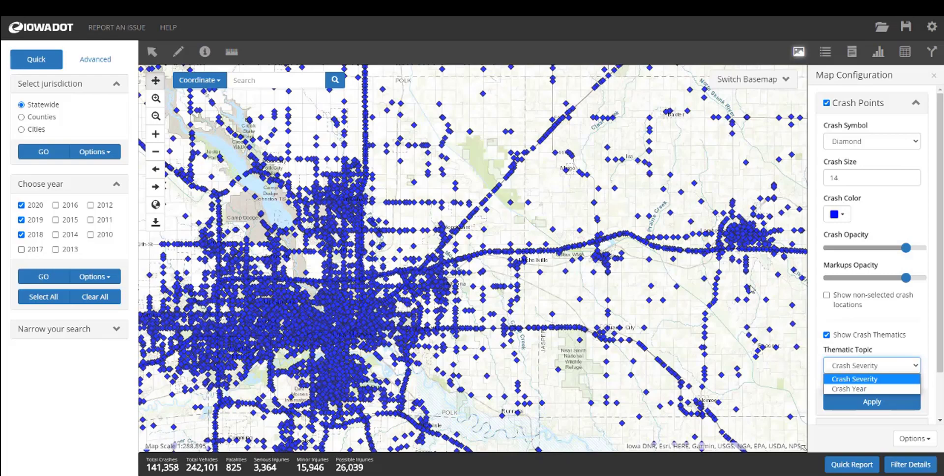
# Step: Zoom and centre the map on Newton at 1:18,056, then apply Crash Severity colouring
pyautogui.scroll(3, 745, 245)
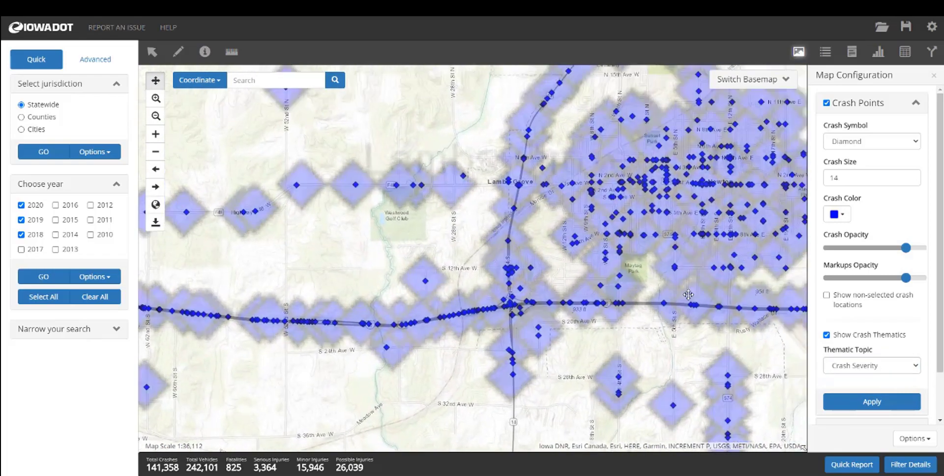
pyautogui.moveTo(688, 294); pyautogui.dragTo(467, 363)
pyautogui.scroll(1, 481, 324)
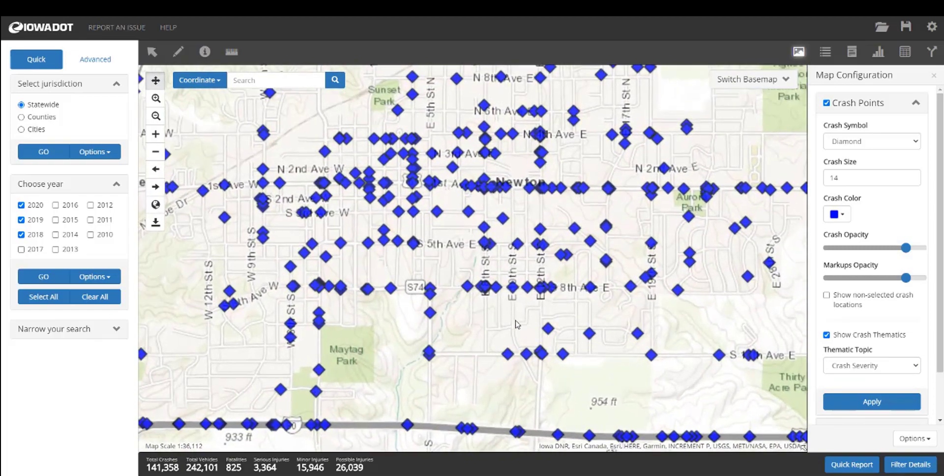
pyautogui.moveTo(482, 325); pyautogui.dragTo(476, 385)
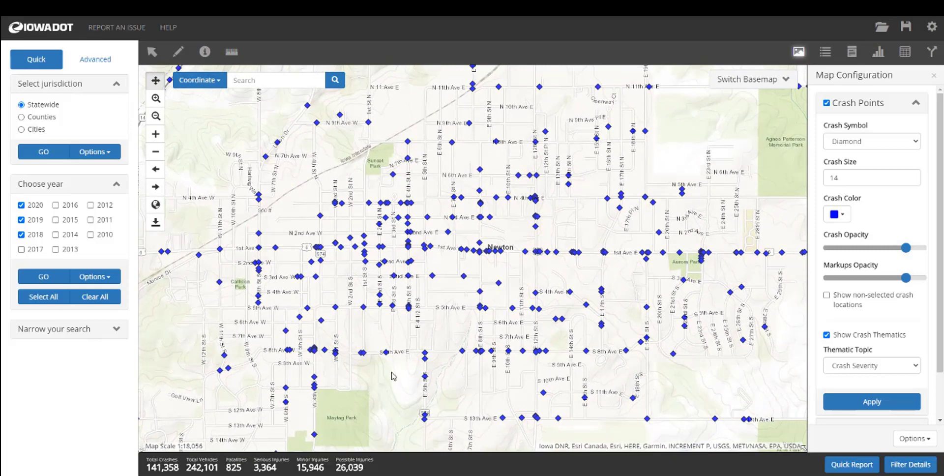
pyautogui.click(836, 407)
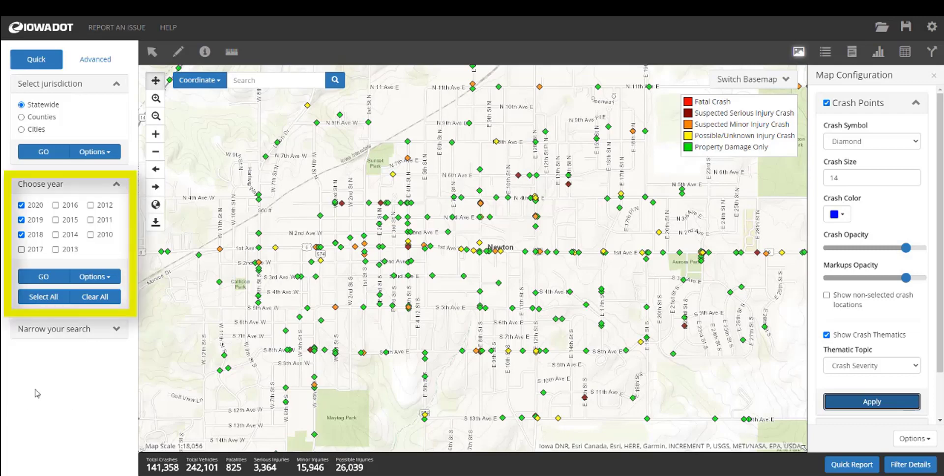
# Step: Select all crash years, 2010 through 2020, and apply them to the map
pyautogui.click(39, 297)
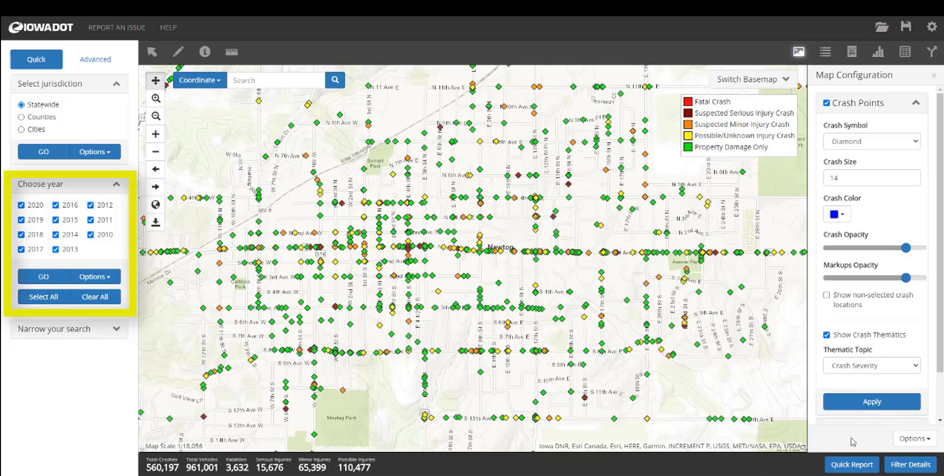
pyautogui.click(852, 406)
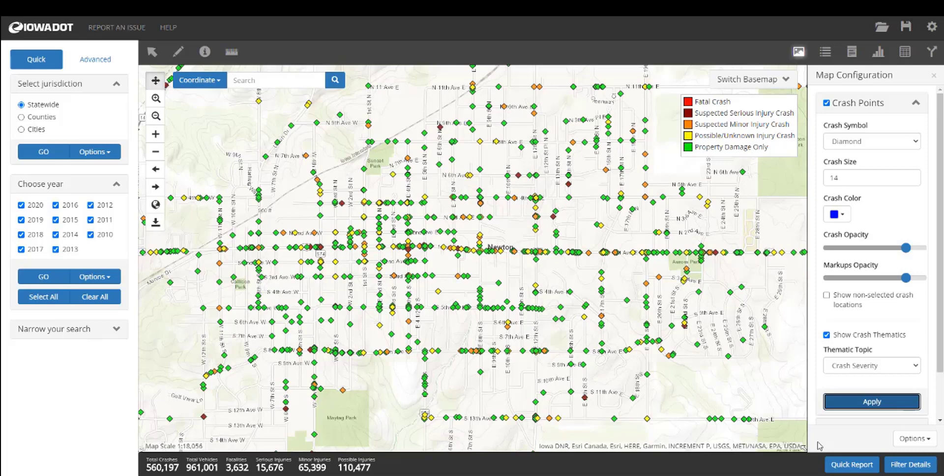
pyautogui.click(903, 366)
# Step: Colour crashes by Crash Year, then turn thematics off for plain blue and zoom out
pyautogui.click(863, 389)
pyautogui.click(861, 401)
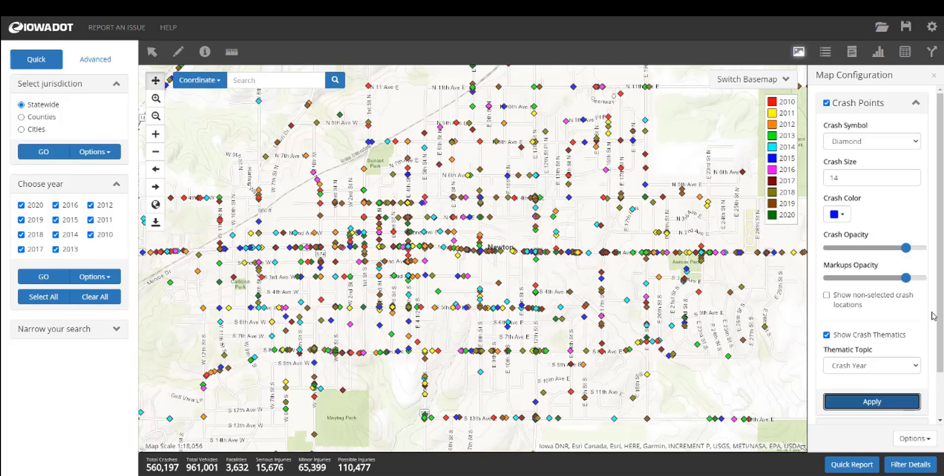
pyautogui.click(827, 335)
pyautogui.click(857, 409)
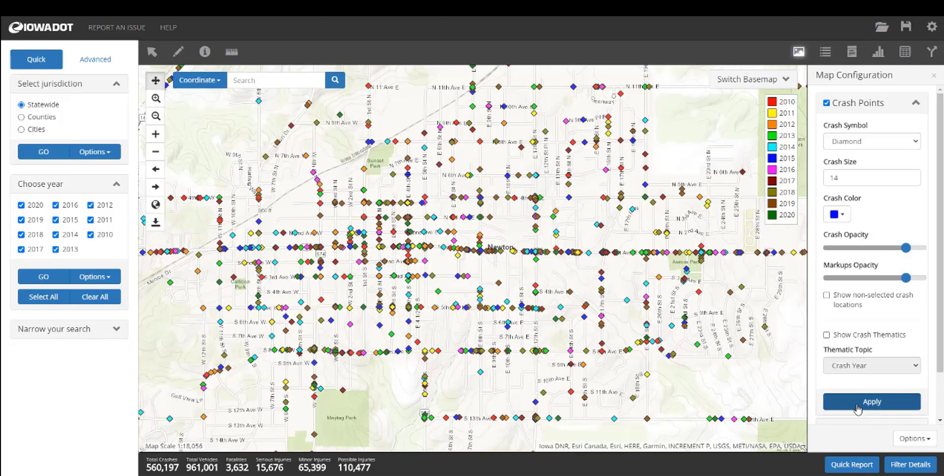
pyautogui.click(917, 103)
pyautogui.scroll(-3, 531, 210)
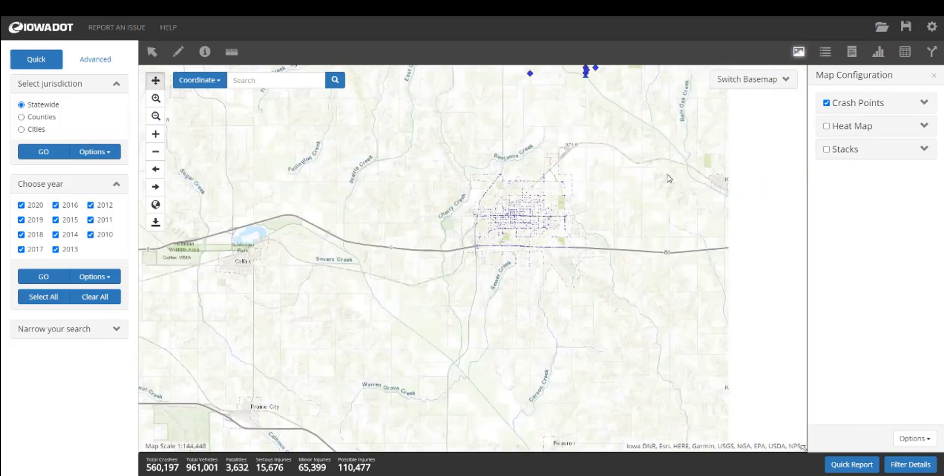
# Step: Turn on the crash heat map, show its intensity setting, and zoom out over Polk and Jasper counties
pyautogui.click(826, 126)
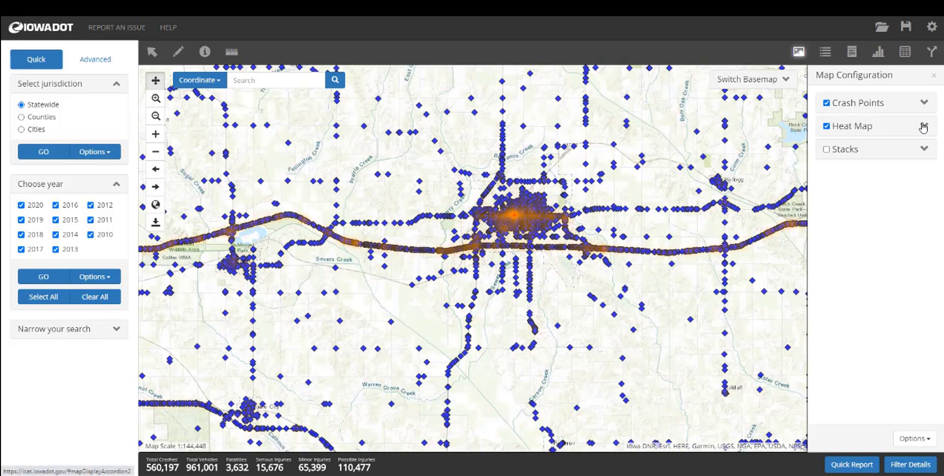
pyautogui.click(924, 127)
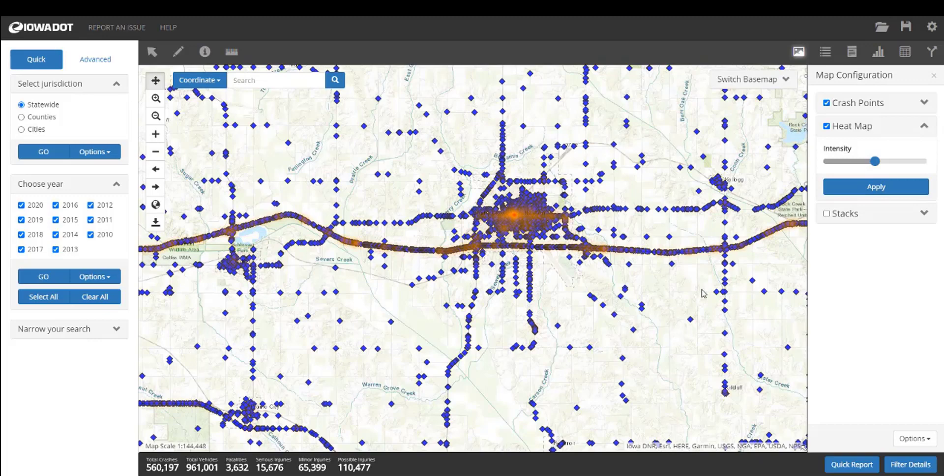
pyautogui.scroll(-1, 703, 293)
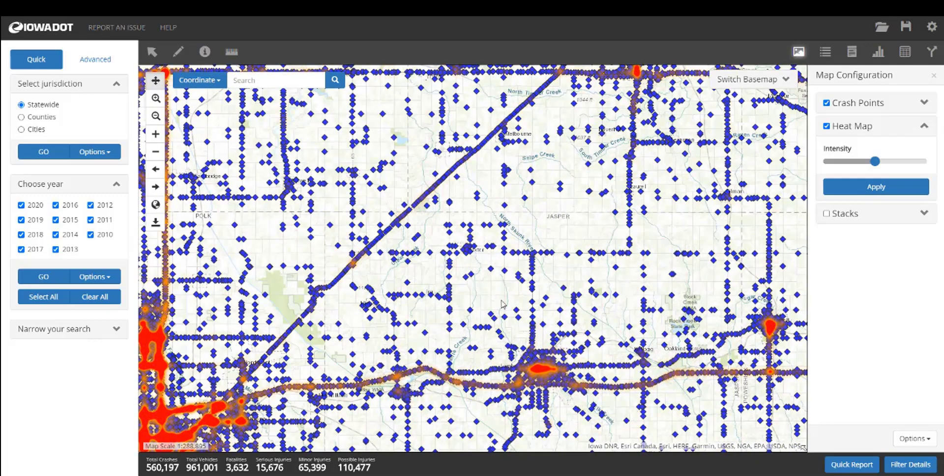
pyautogui.moveTo(485, 290); pyautogui.dragTo(513, 277)
# Step: Raise the heat map intensity to 2 and apply it
pyautogui.moveTo(879, 164)
pyautogui.moveTo(879, 163); pyautogui.dragTo(902, 164)
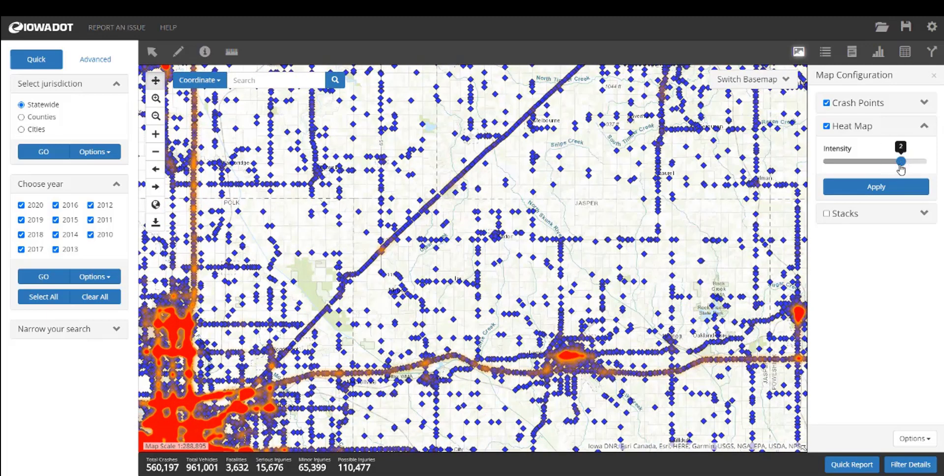
pyautogui.click(872, 187)
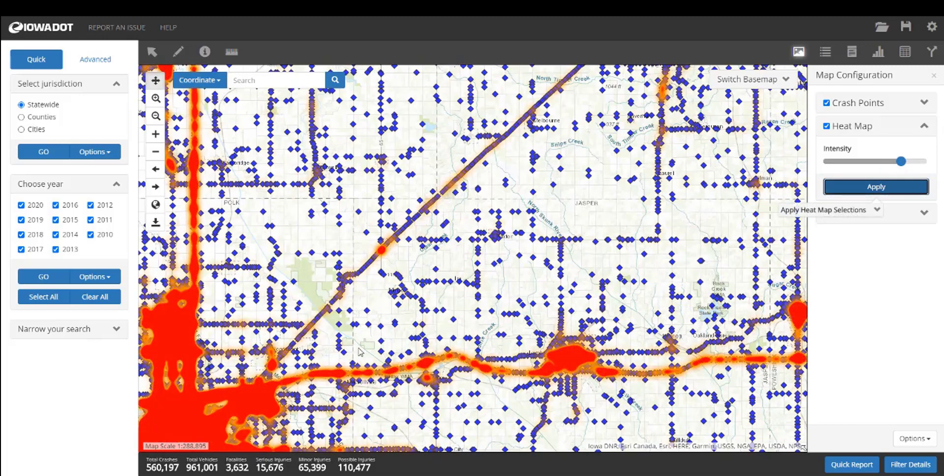
# Step: Lower the heat map intensity to -2 and apply it
pyautogui.moveTo(395, 426); pyautogui.dragTo(418, 355)
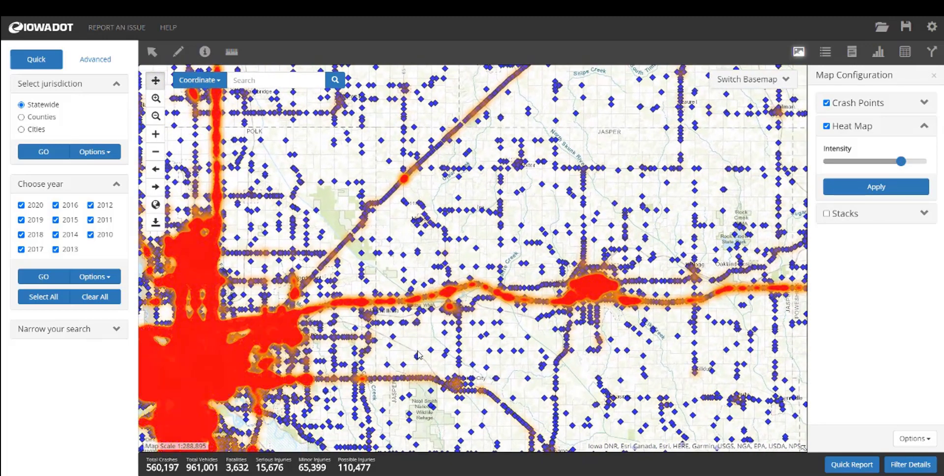
pyautogui.moveTo(901, 169)
pyautogui.moveTo(901, 169); pyautogui.dragTo(853, 172)
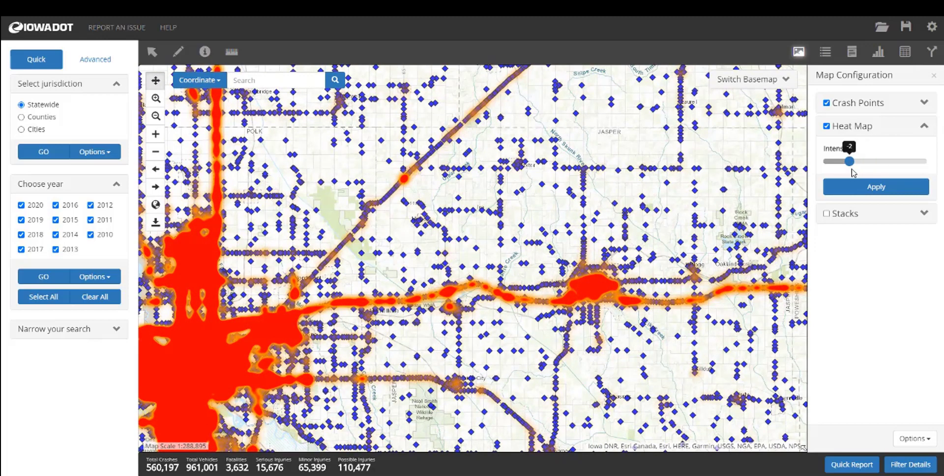
pyautogui.click(863, 188)
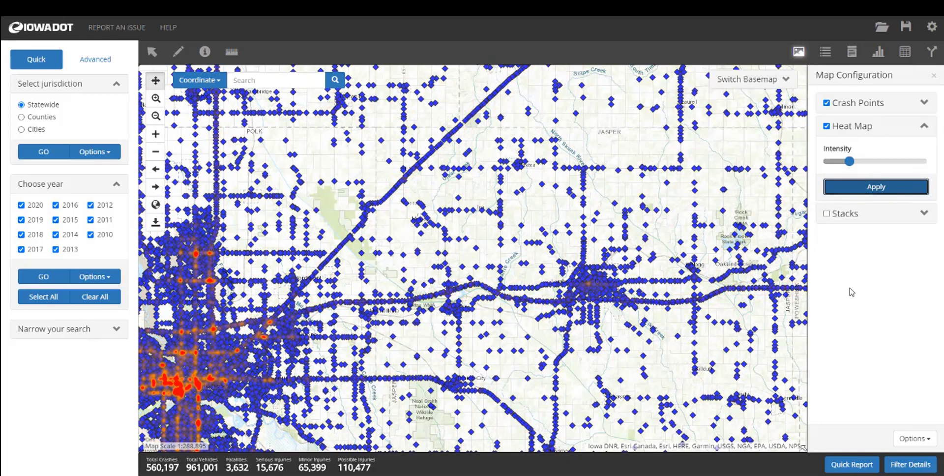
pyautogui.moveTo(887, 156)
# Step: Hide the heat map, expand Stacks settings, zoom into central Newton, and keep Crash Severity as topic
pyautogui.click(827, 126)
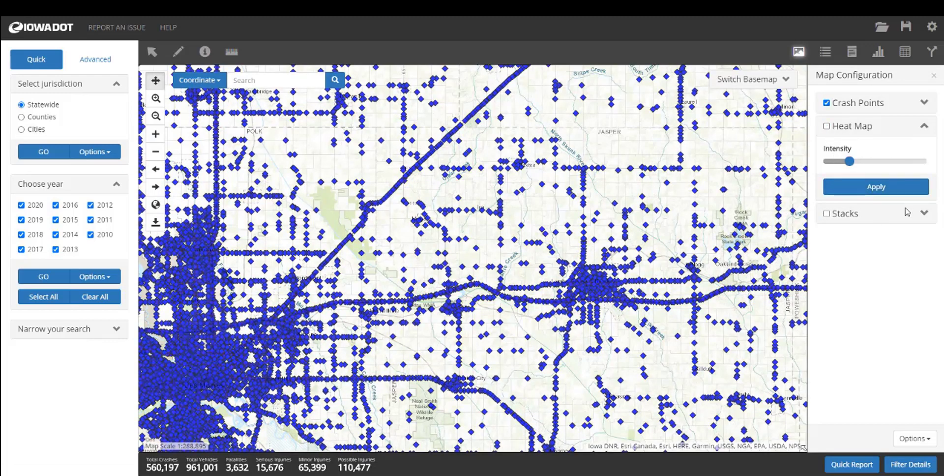
pyautogui.click(923, 213)
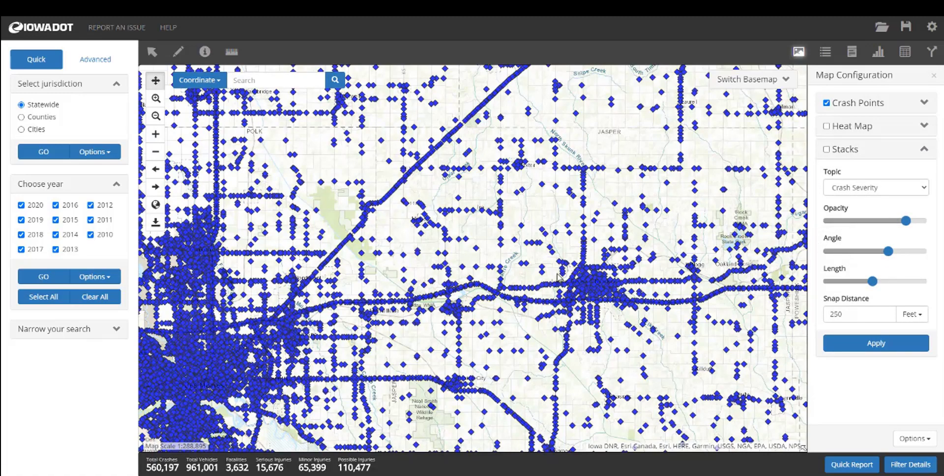
pyautogui.scroll(1, 577, 282)
pyautogui.scroll(3, 576, 283)
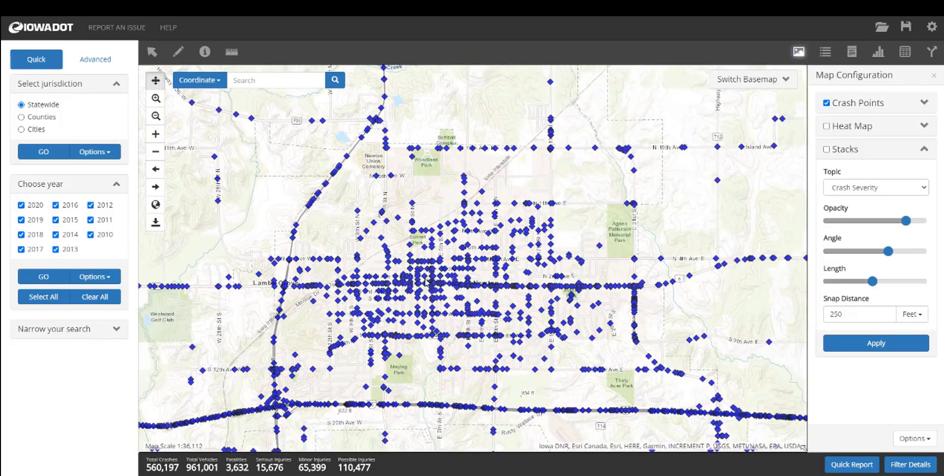
pyautogui.scroll(4, 482, 298)
pyautogui.scroll(-1, 482, 298)
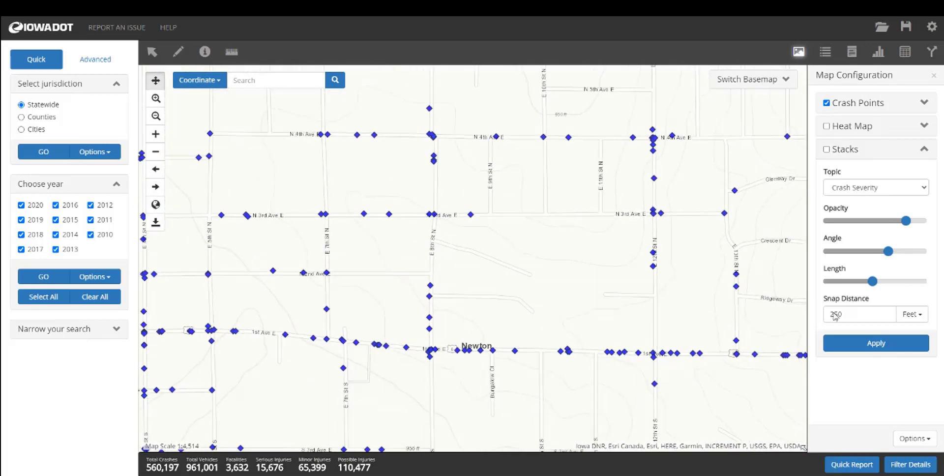
pyautogui.click(847, 191)
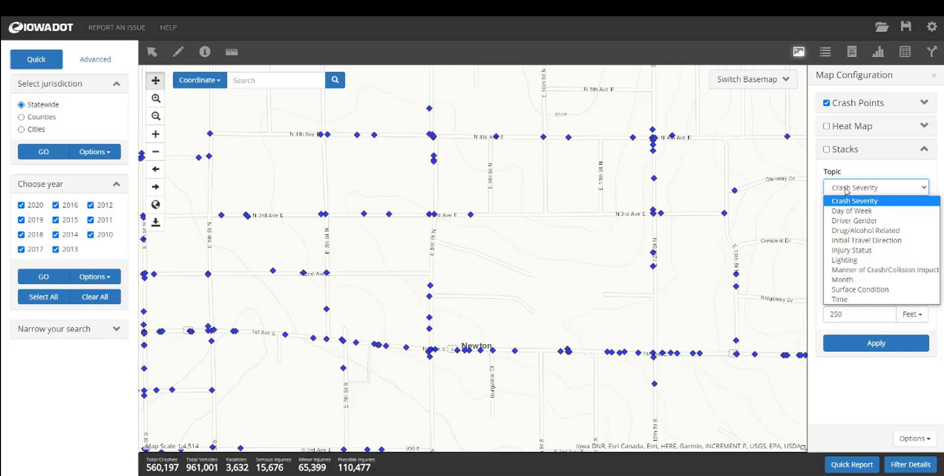
pyautogui.click(828, 154)
# Step: Turn on Crash Severity stacks and apply a shallower stack angle
pyautogui.click(829, 154)
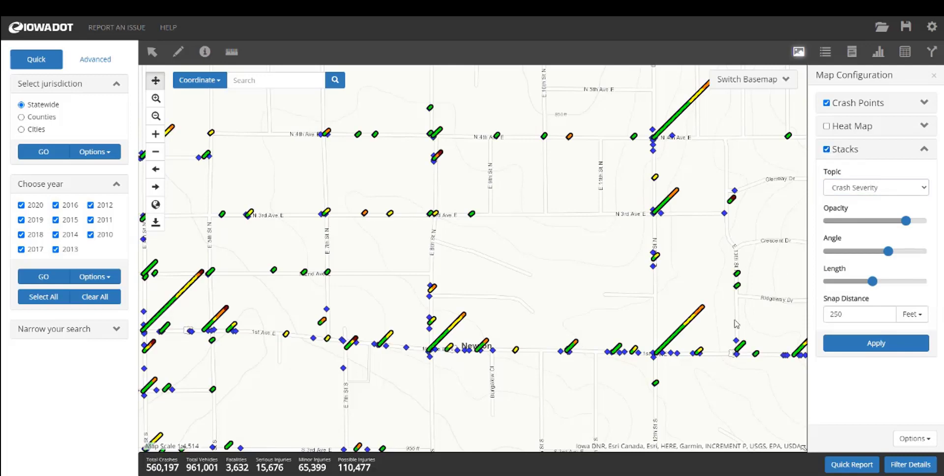
pyautogui.moveTo(694, 321)
pyautogui.moveTo(868, 249)
pyautogui.click(887, 251)
pyautogui.moveTo(887, 253); pyautogui.dragTo(871, 254)
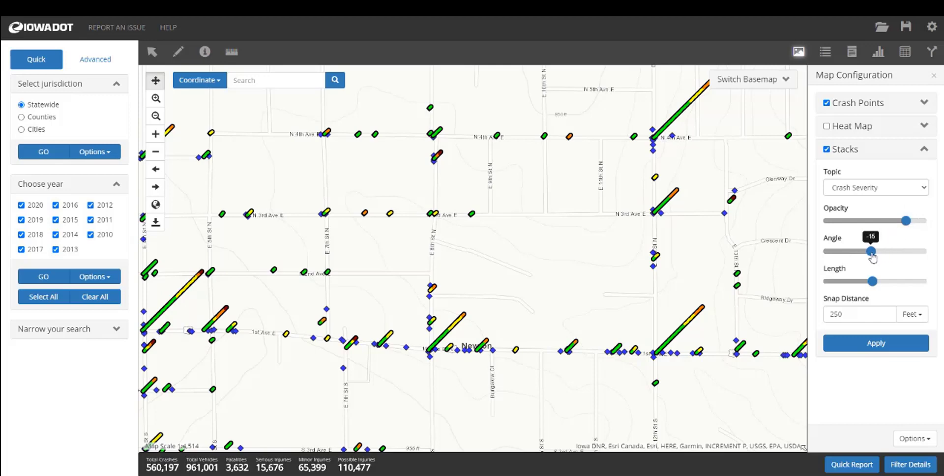
pyautogui.click(868, 345)
# Step: Set stack length to 120% and opacity to about 66%, applying each
pyautogui.moveTo(873, 281); pyautogui.dragTo(895, 286)
pyautogui.click(879, 348)
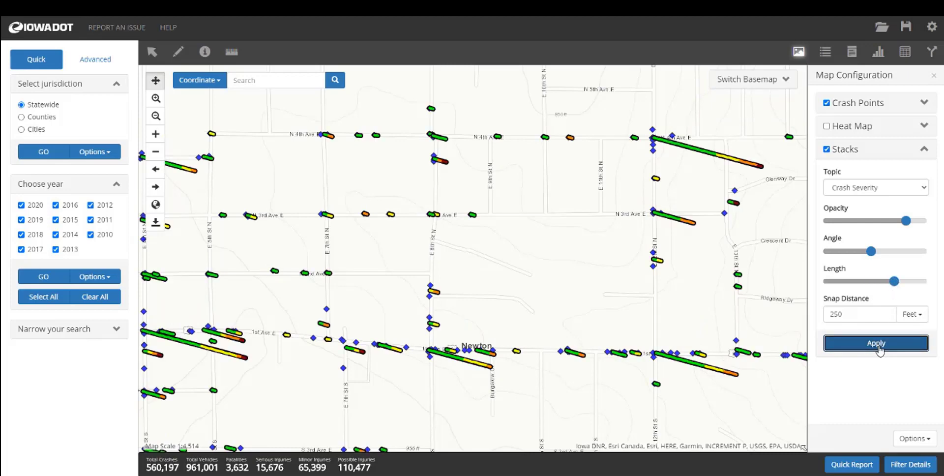
pyautogui.moveTo(905, 224)
pyautogui.moveTo(904, 224); pyautogui.dragTo(894, 228)
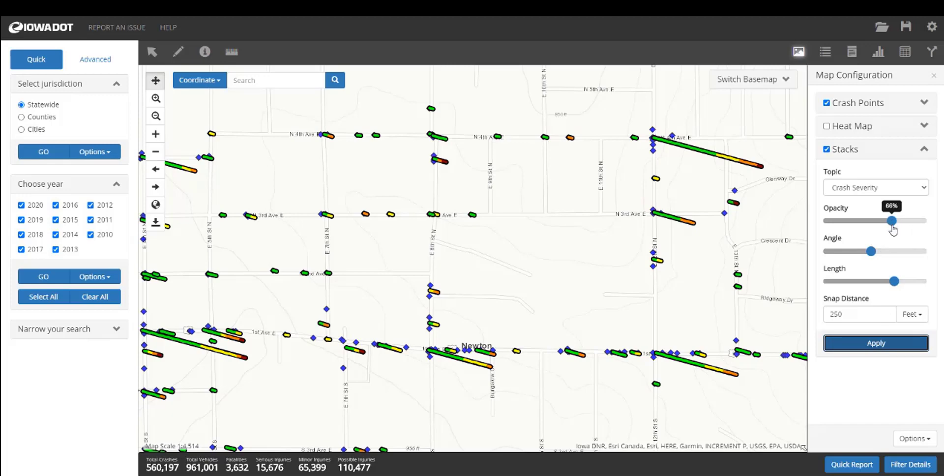
pyautogui.click(866, 344)
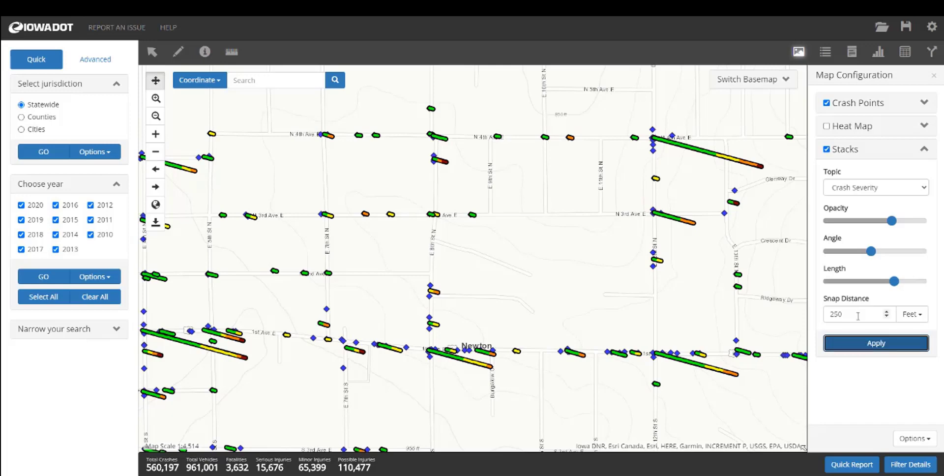
# Step: Change the stack snap distance from 250 to 3000 feet, apply it, and zoom out over Newton
pyautogui.click(841, 313)
pyautogui.moveTo(842, 313); pyautogui.dragTo(830, 314)
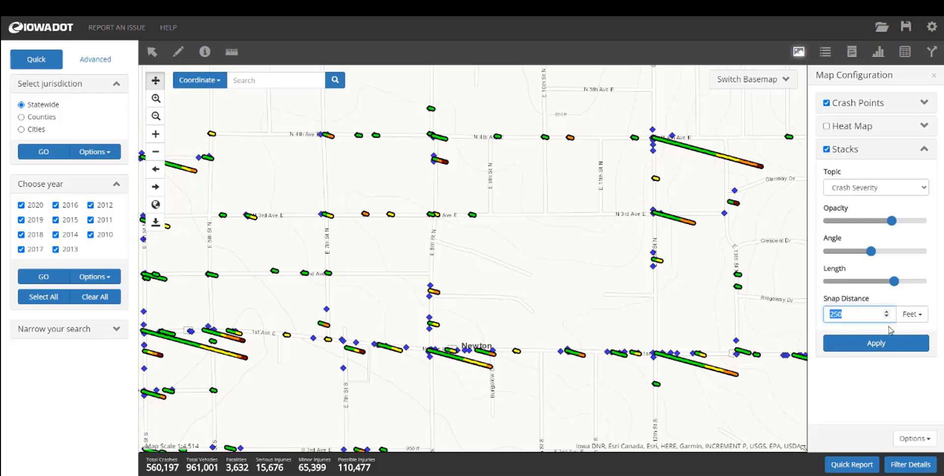
pyautogui.write('3000')
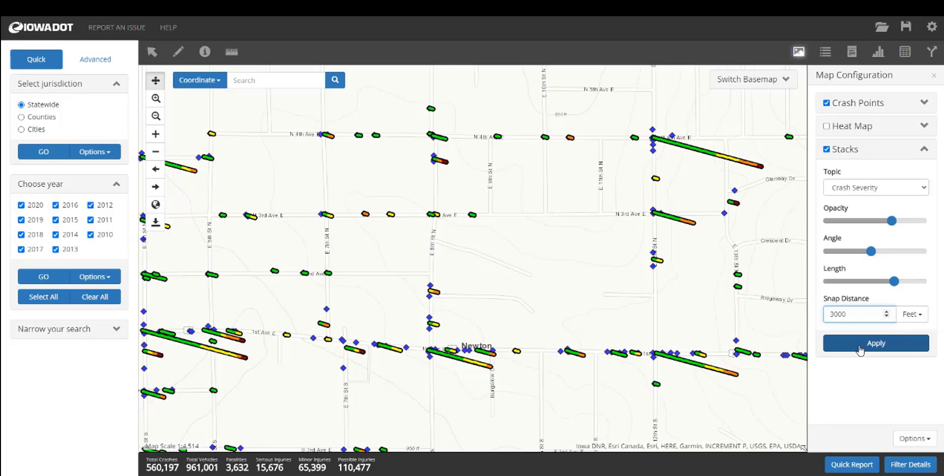
pyautogui.click(923, 316)
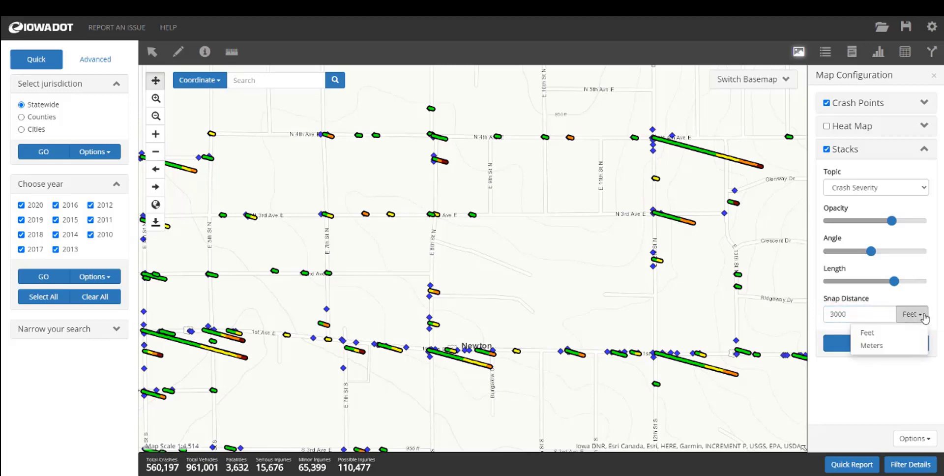
pyautogui.click(924, 317)
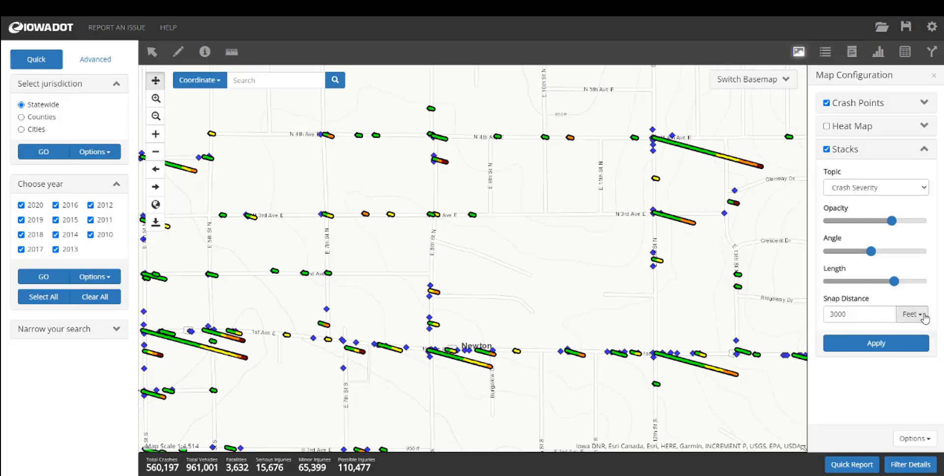
pyautogui.click(877, 347)
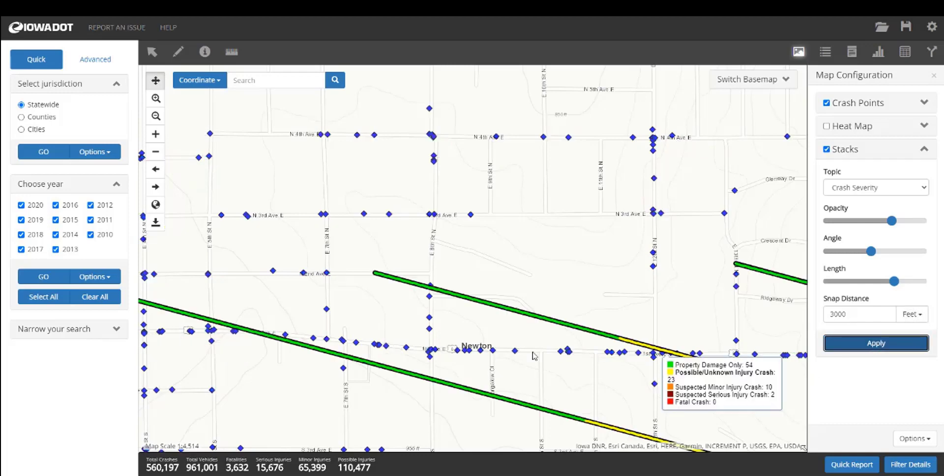
pyautogui.scroll(-1, 441, 383)
pyautogui.moveTo(441, 383); pyautogui.dragTo(503, 304)
pyautogui.scroll(-1, 503, 304)
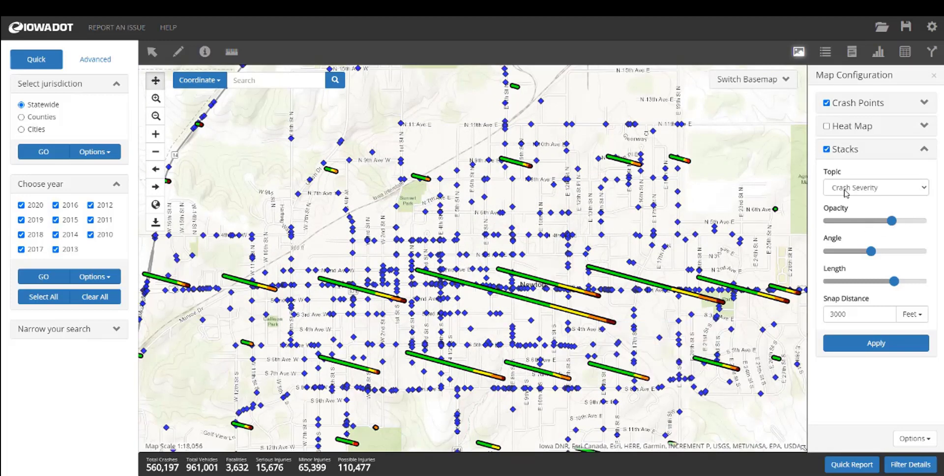
# Step: Turn off crash stacks, collapse their settings, and close the Map Configuration panel
pyautogui.click(827, 150)
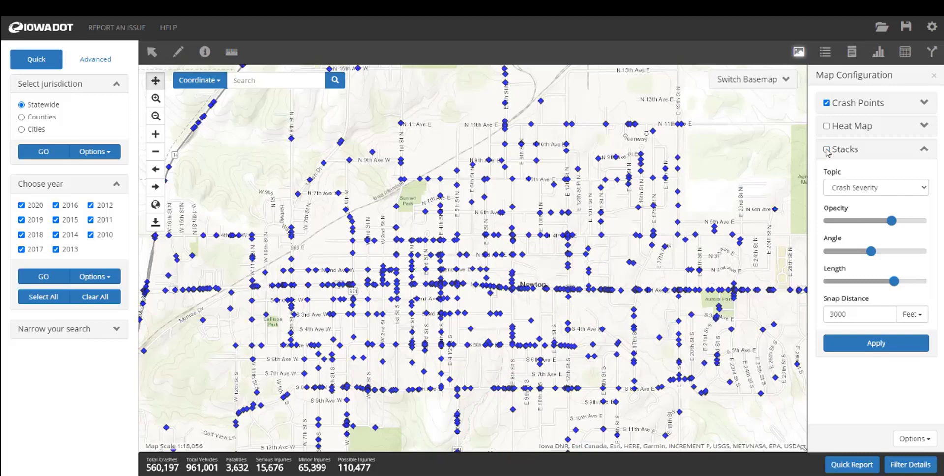
pyautogui.click(924, 150)
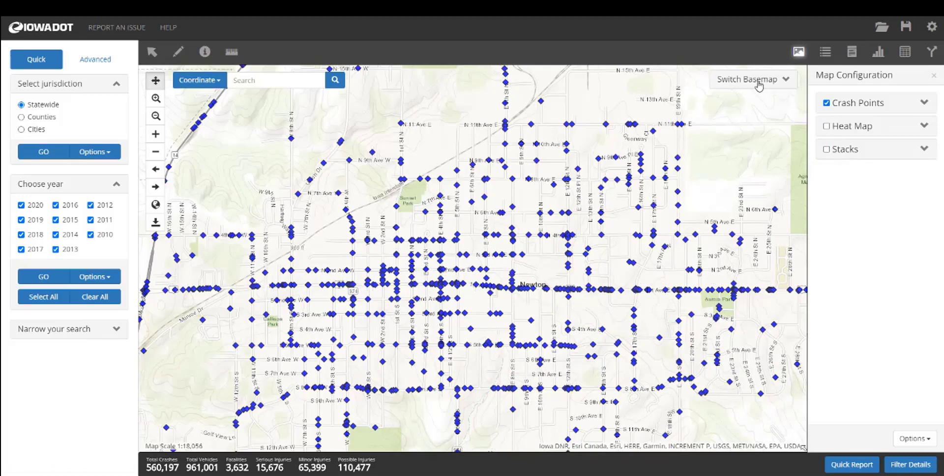
pyautogui.click(934, 75)
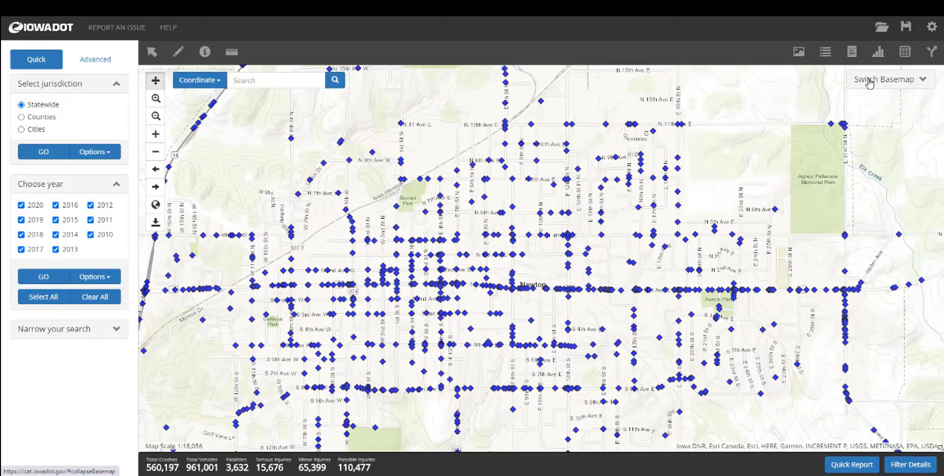
# Step: Browse the Switch Basemap gallery thumbnails, then close the gallery
pyautogui.click(870, 83)
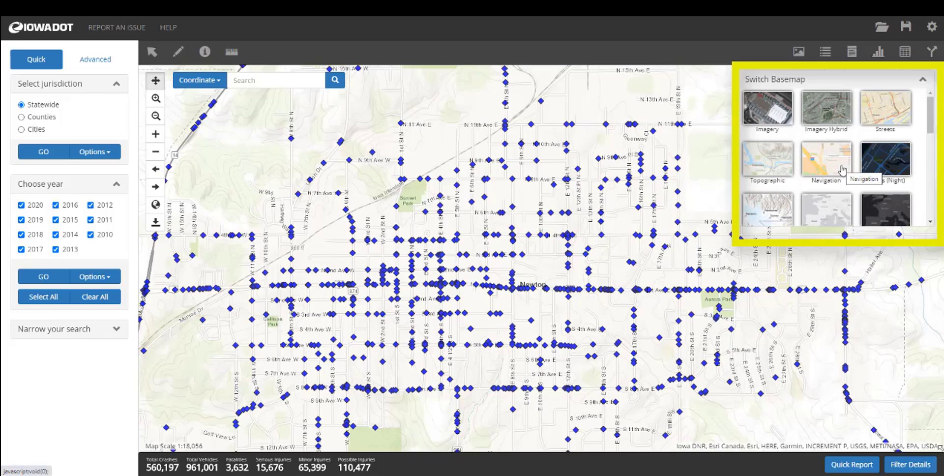
pyautogui.scroll(-1, 842, 170)
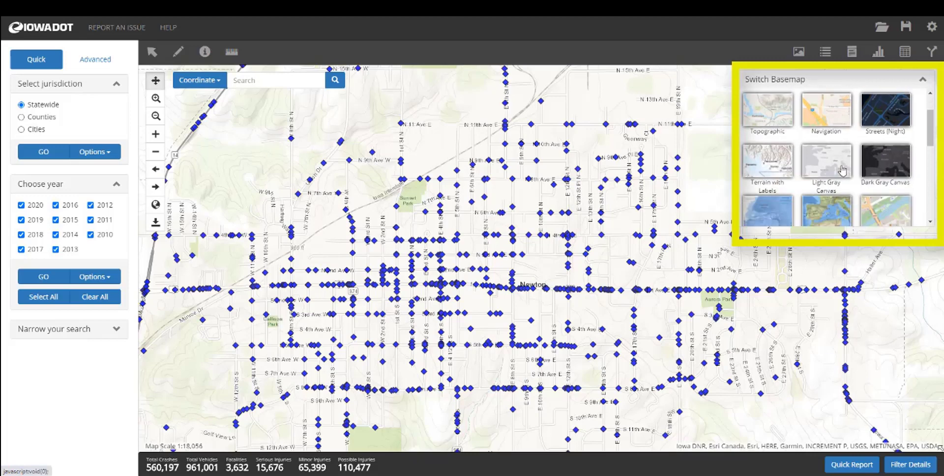
pyautogui.scroll(-1, 842, 169)
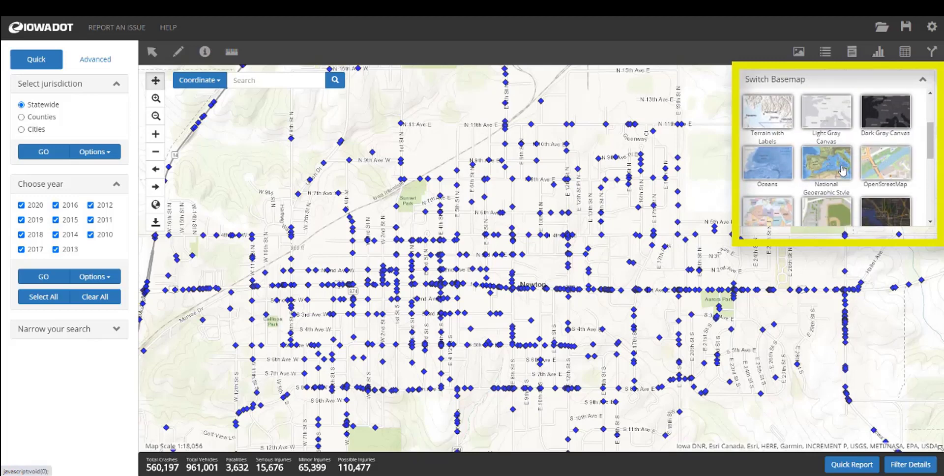
pyautogui.scroll(-3, 842, 170)
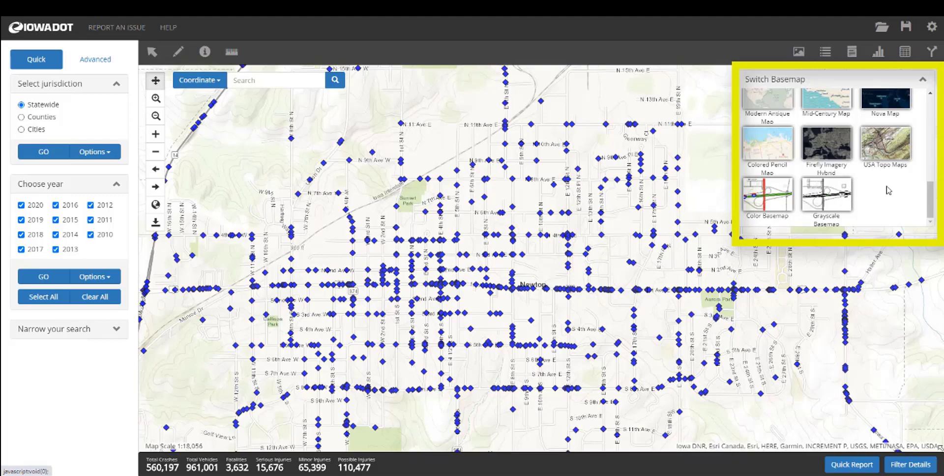
pyautogui.click(923, 79)
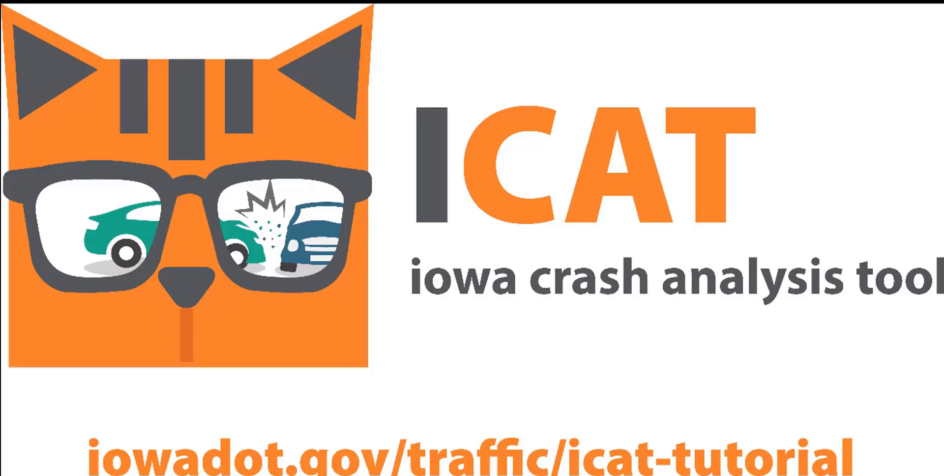